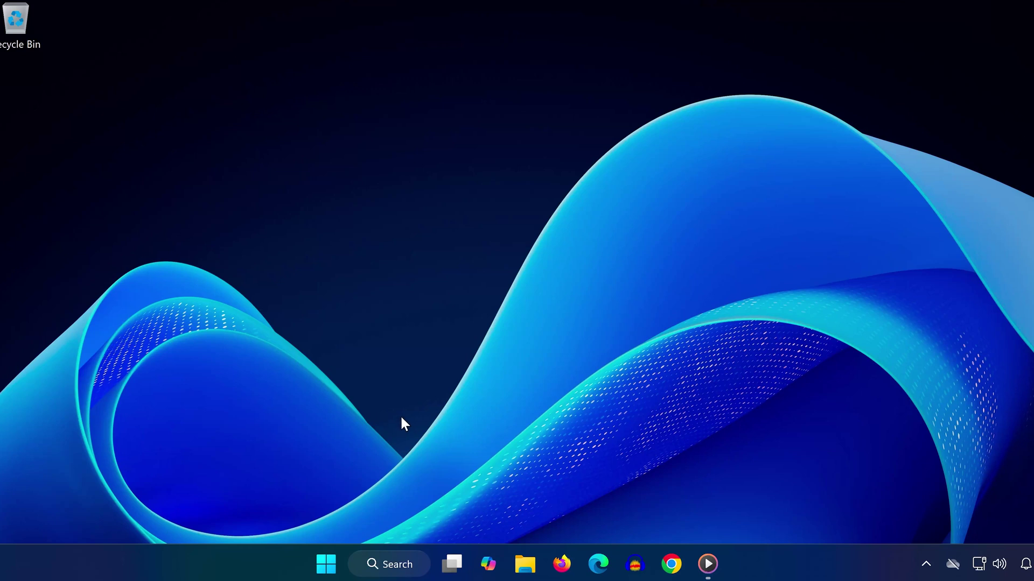
Launch Settings from Start and open Windows Update's Update history page
{"action": "left_click", "coordinate": [326, 564]}
{"action": "left_click", "coordinate": [708, 180]}
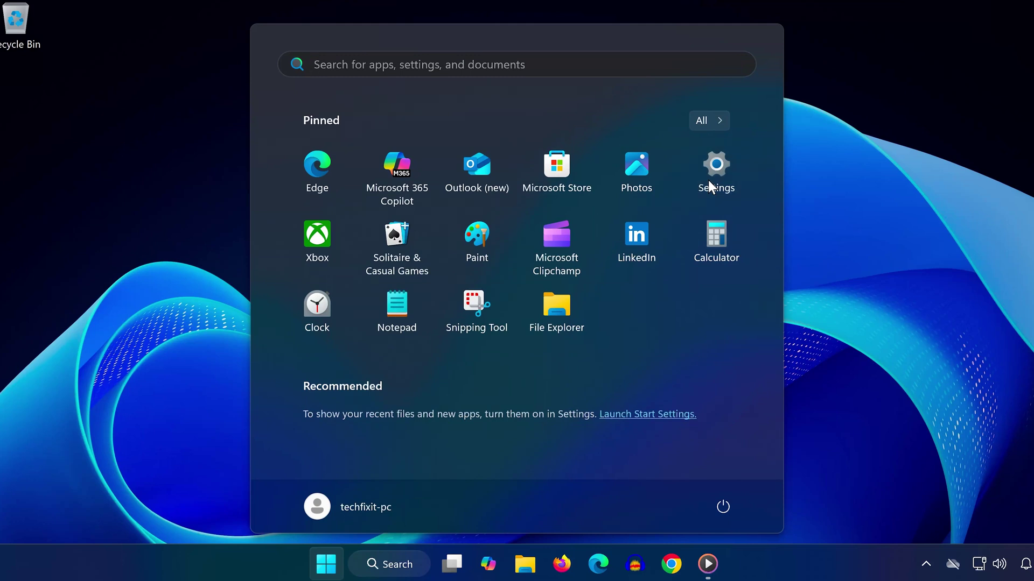
{"action": "scroll", "coordinate": [122, 428], "scroll_direction": "down", "scroll_amount": 1}
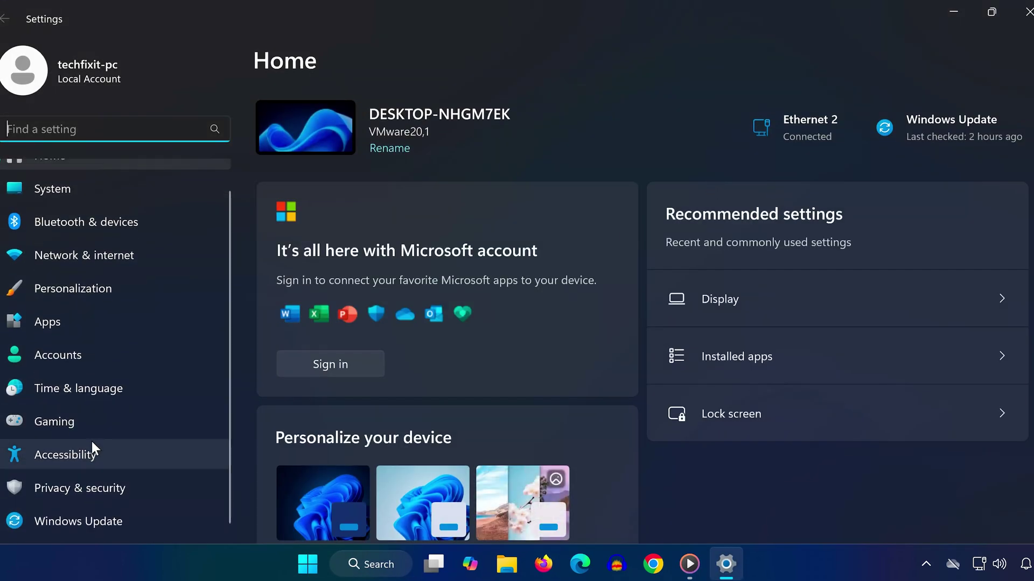
{"action": "left_click", "coordinate": [79, 521]}
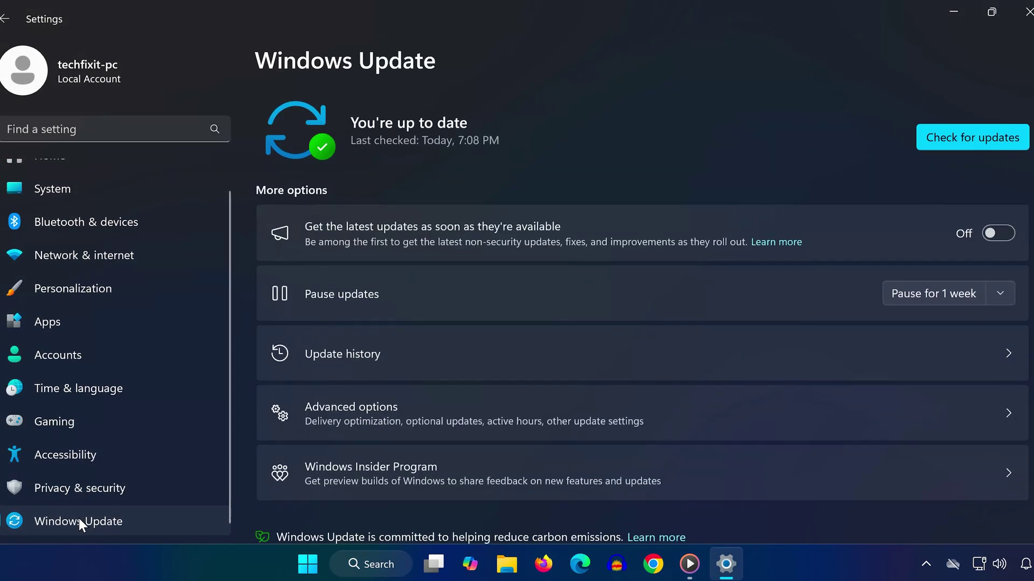
{"action": "left_click", "coordinate": [384, 349]}
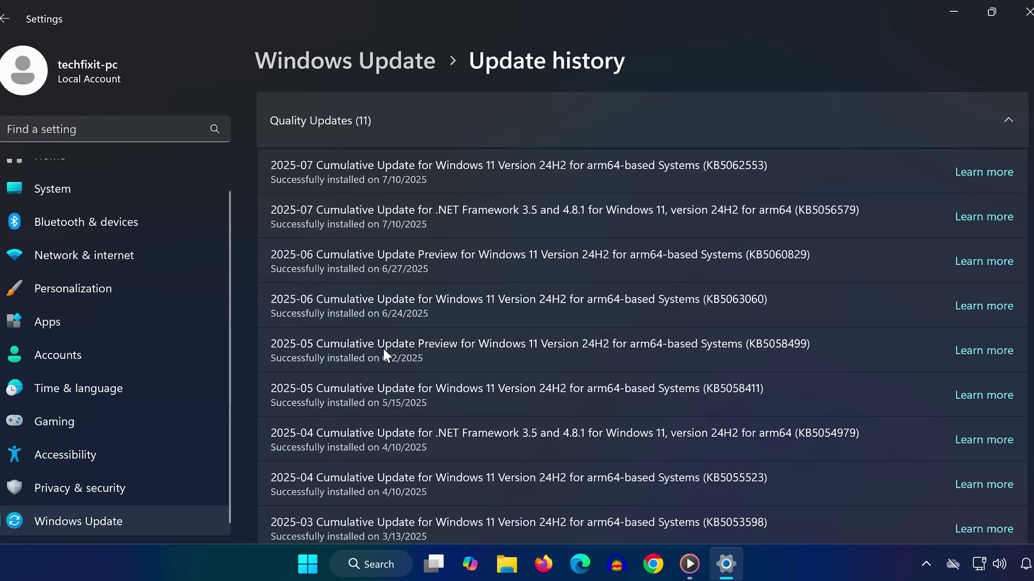
{"action": "scroll", "coordinate": [384, 349], "scroll_direction": "down", "scroll_amount": 5}
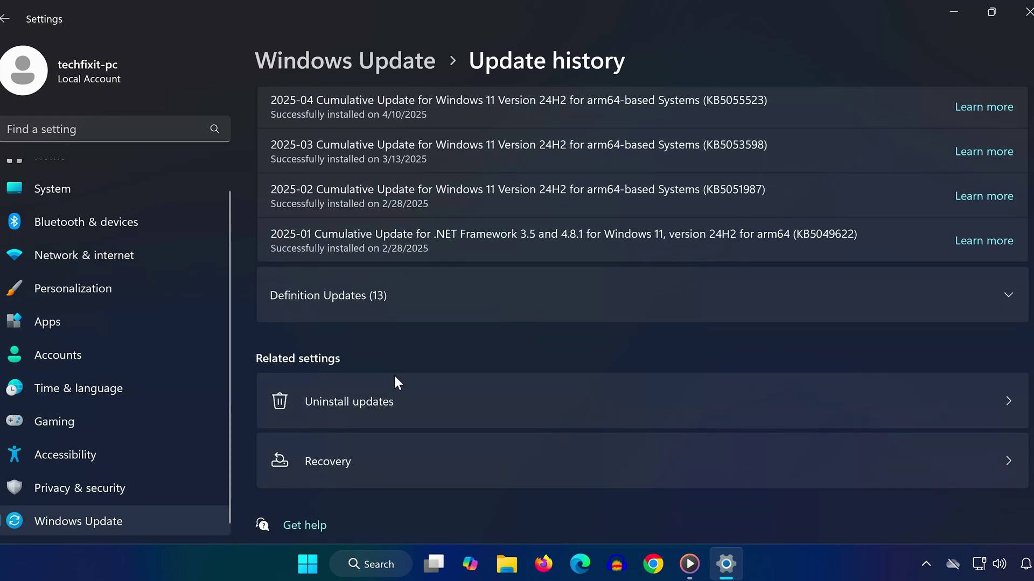
Open Uninstall updates to list the removable updates KB5056579 and KB5062553
{"action": "left_click", "coordinate": [427, 400]}
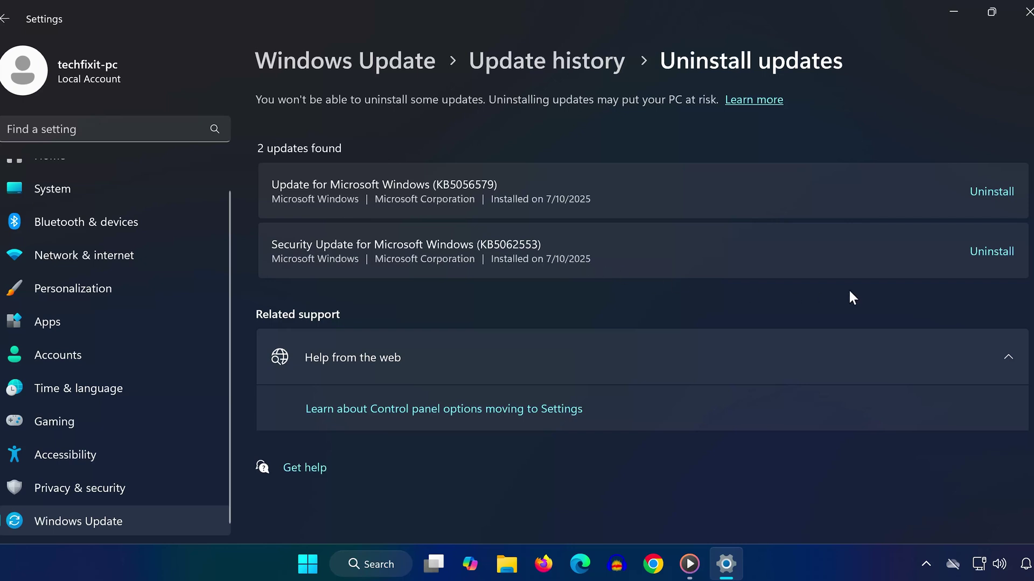
Uninstall Security Update KB5062553 and confirm the removal
{"action": "left_click", "coordinate": [983, 253]}
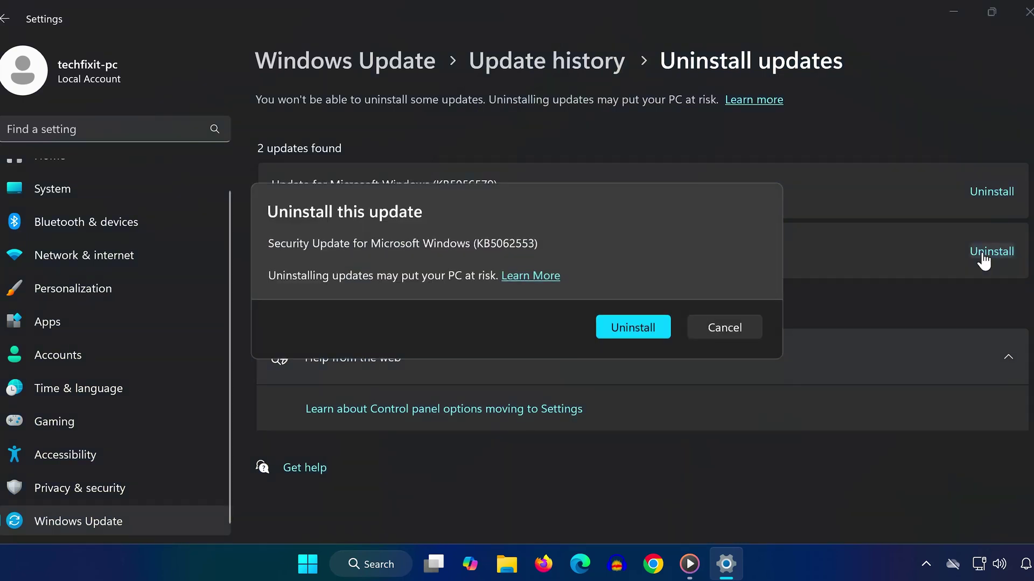
{"action": "left_click", "coordinate": [626, 325]}
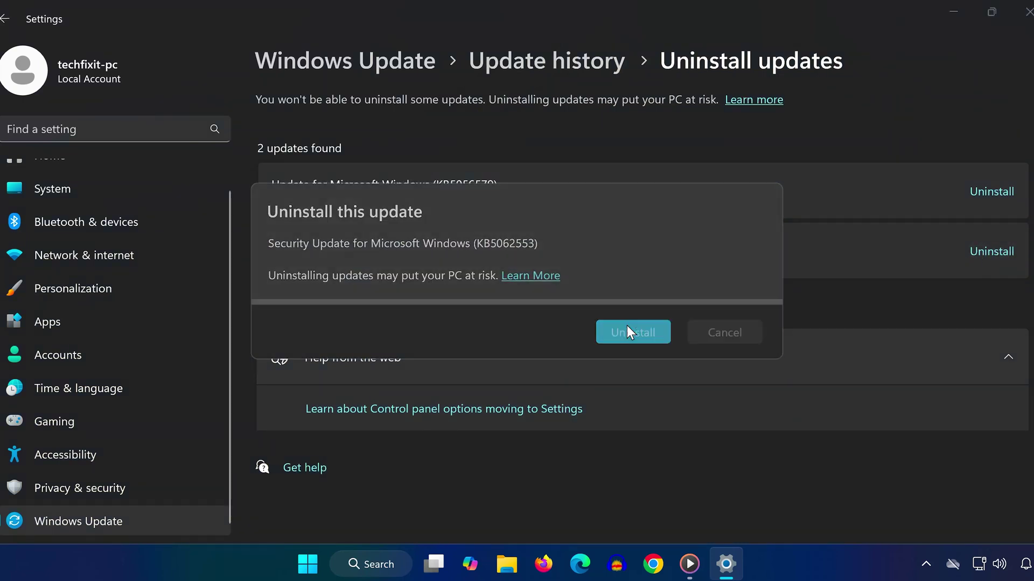